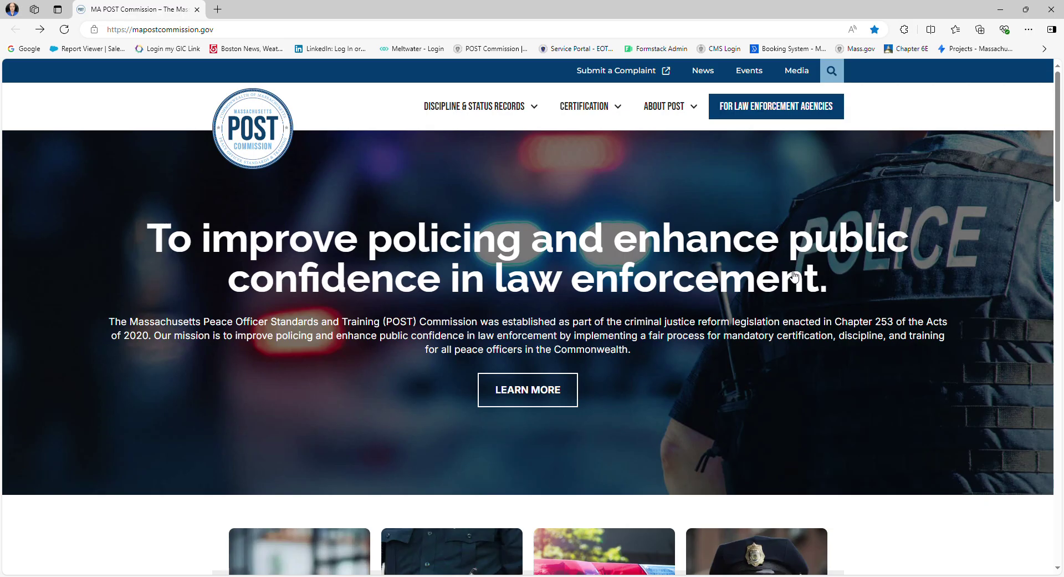
# Open the police misconduct complaint form from the File a Public Complaint card on the POST Commission home page
pyautogui.scroll(-3, 794, 275)
pyautogui.scroll(-3, 794, 276)
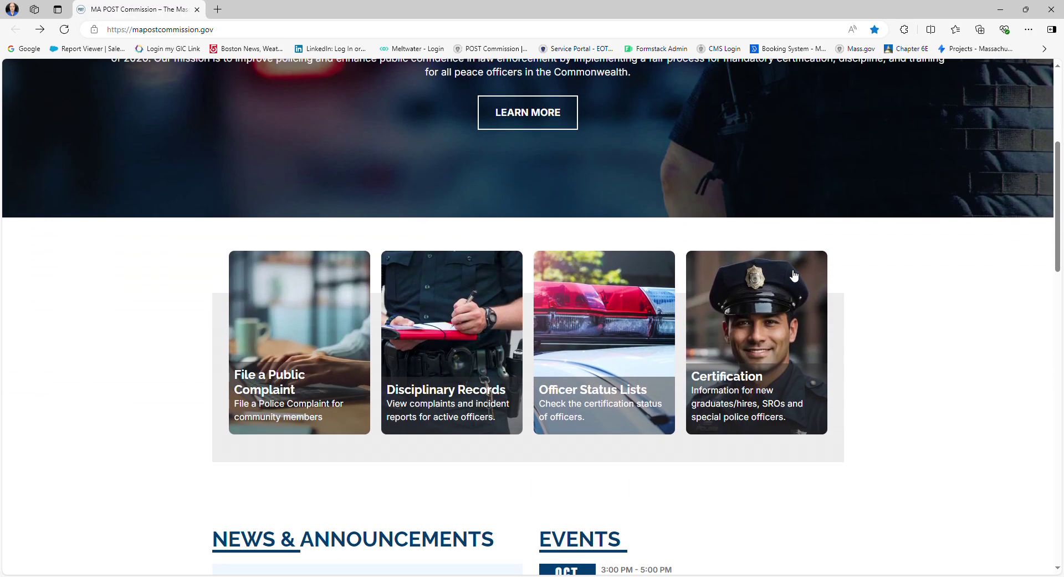
pyautogui.click(263, 334)
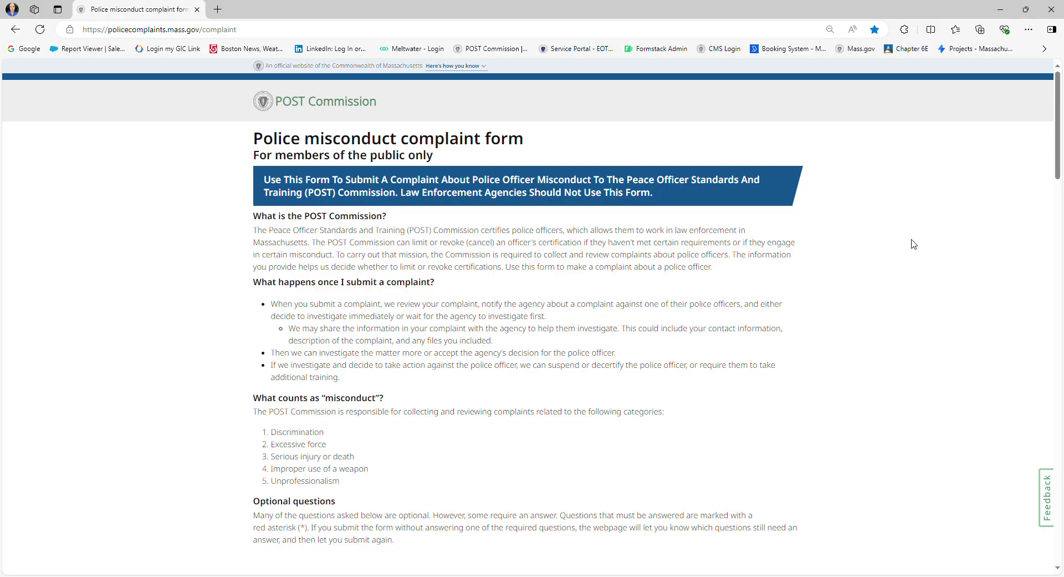
# Agree to the notice about who will read the submitted information, after reading the form's introduction
pyautogui.scroll(-1, 914, 244)
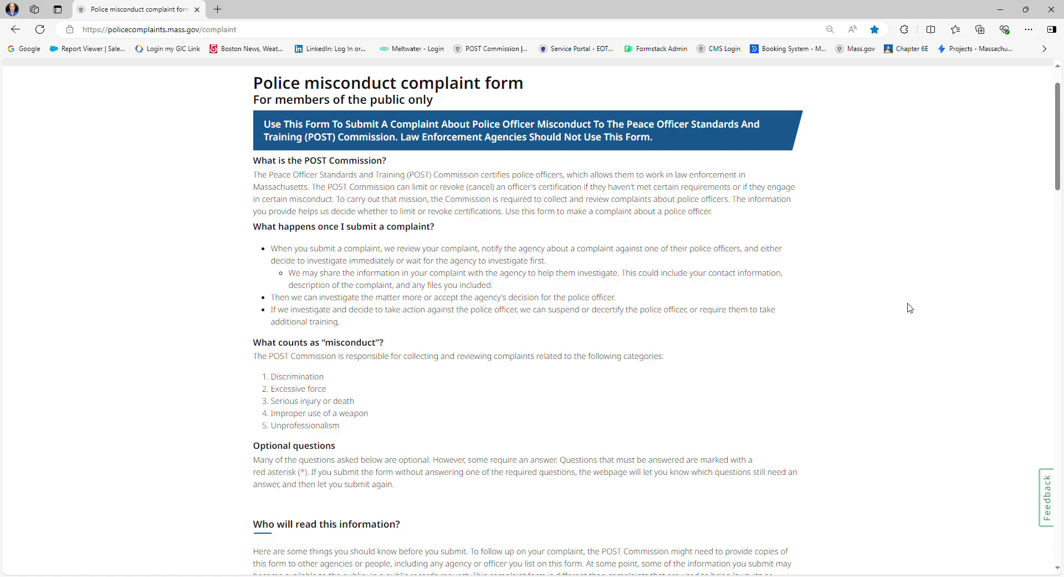
pyautogui.scroll(-2, 914, 311)
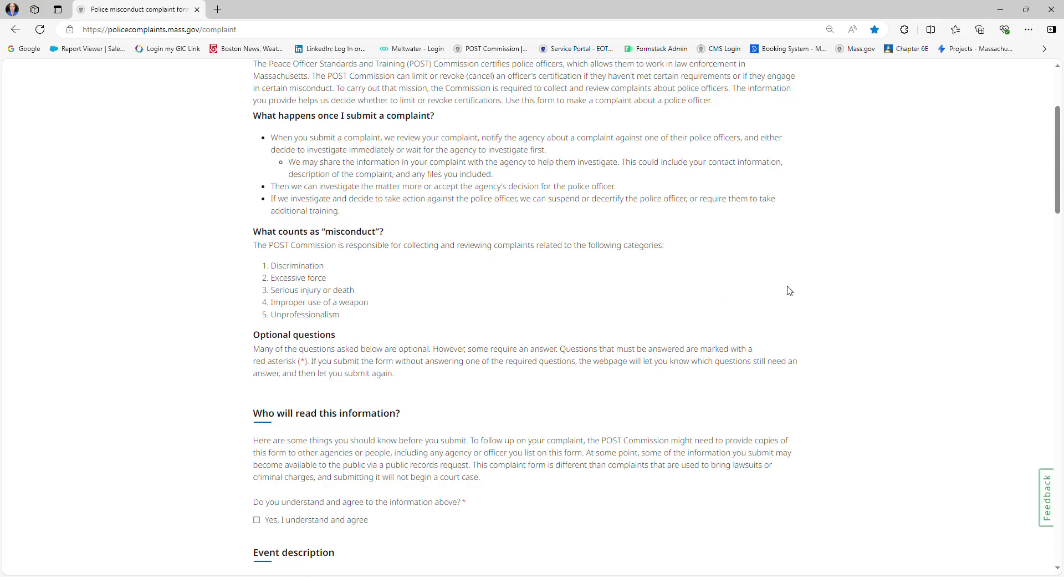
pyautogui.scroll(-1, 791, 289)
pyautogui.scroll(-1, 791, 290)
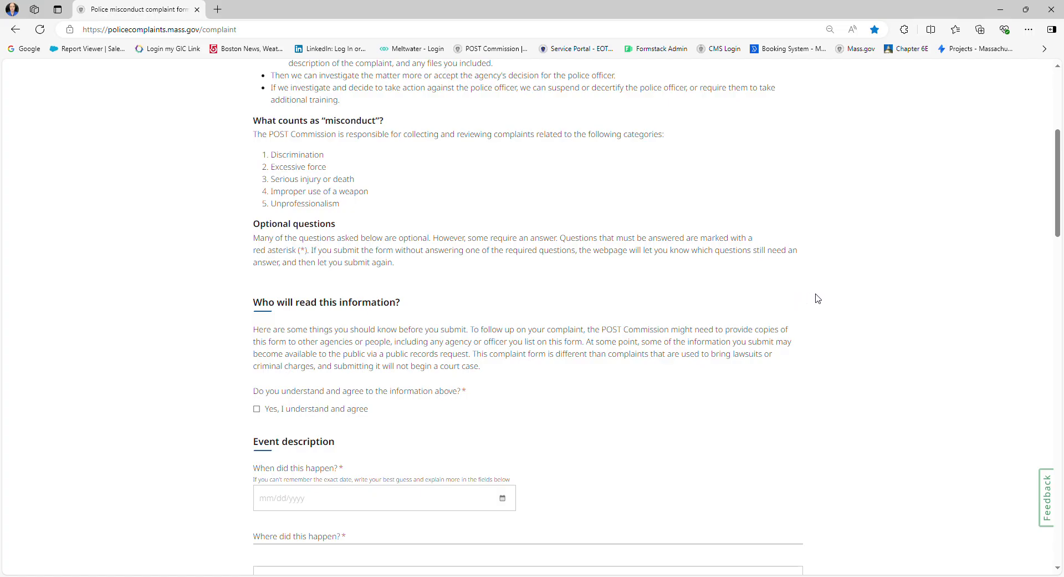
pyautogui.scroll(-1, 818, 298)
pyautogui.scroll(-1, 820, 298)
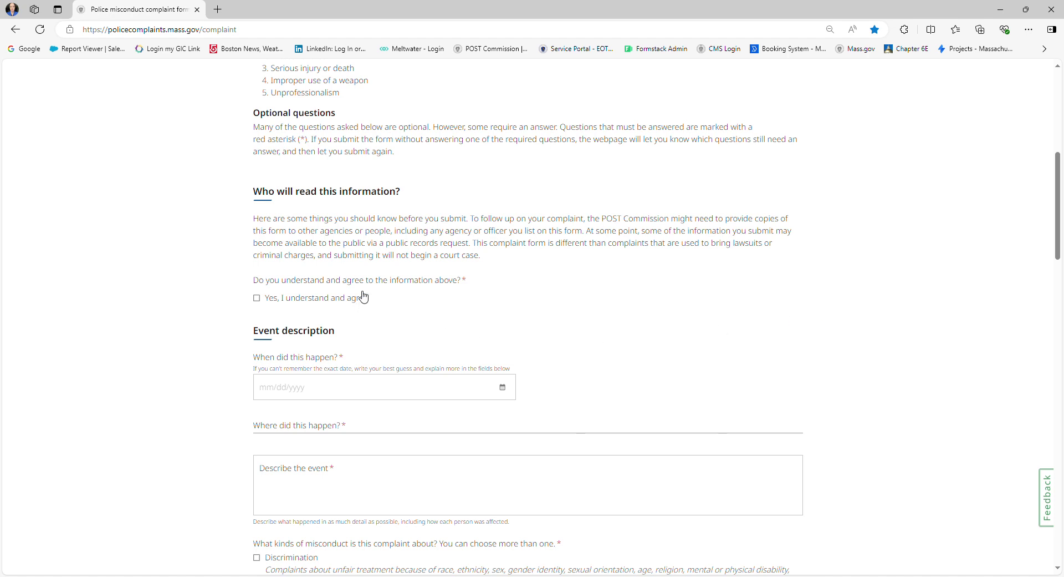
pyautogui.click(257, 299)
# Examine the Event description fields: the incident date calendar, the location and the event description
pyautogui.scroll(-3, 664, 278)
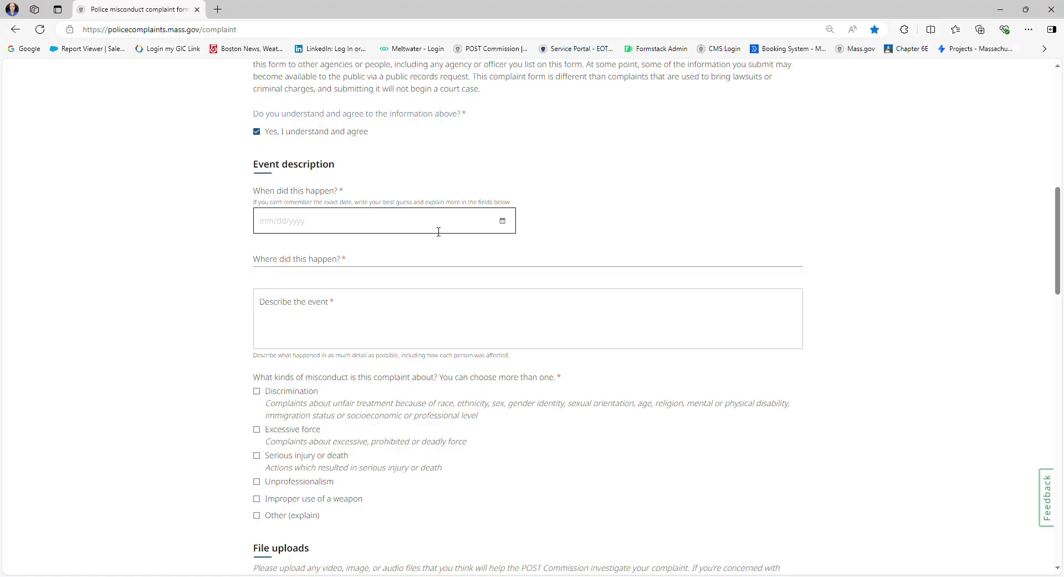
pyautogui.click(439, 224)
pyautogui.click(502, 221)
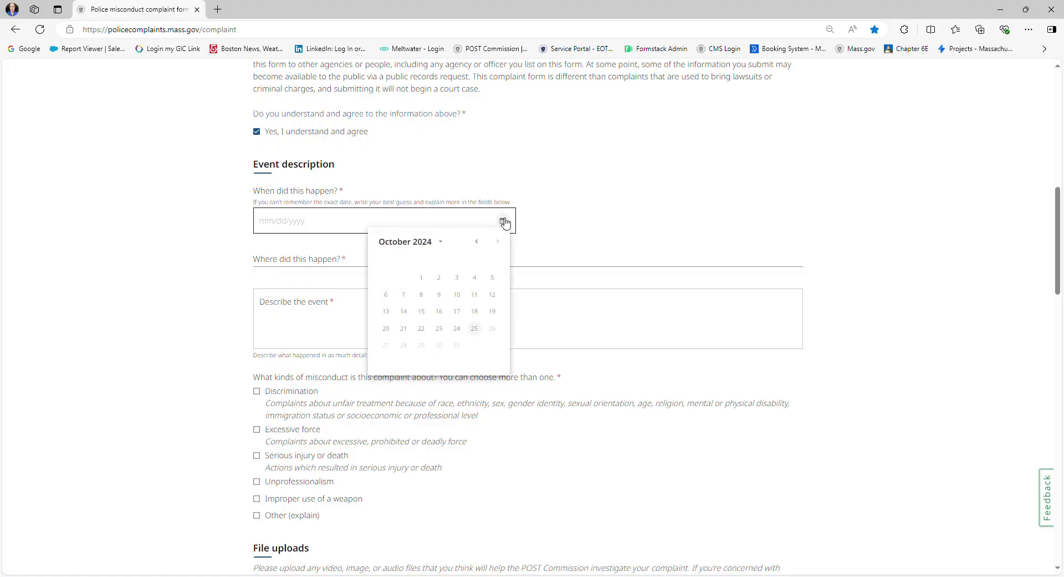
pyautogui.click(723, 211)
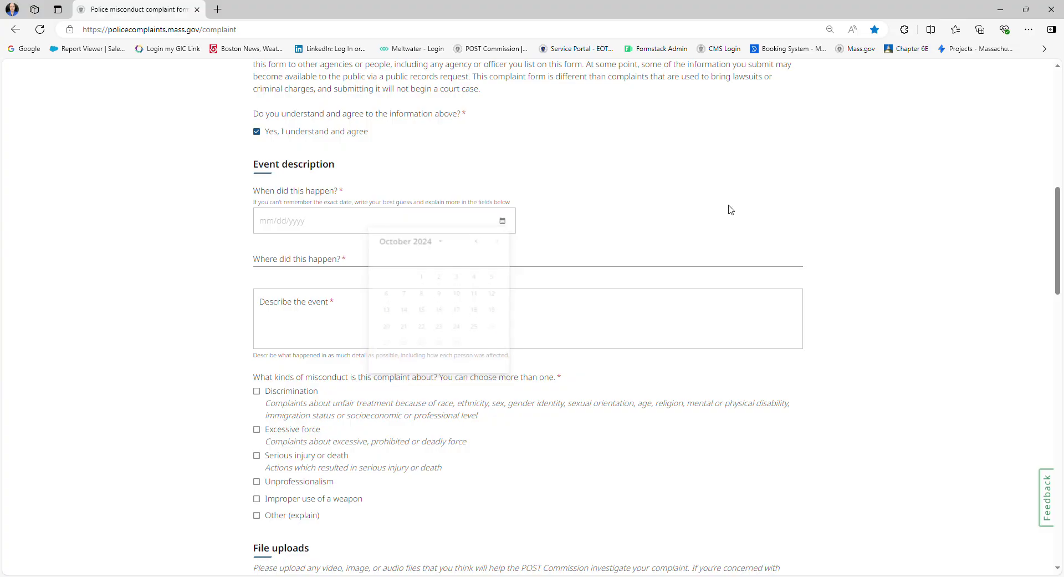
pyautogui.click(581, 258)
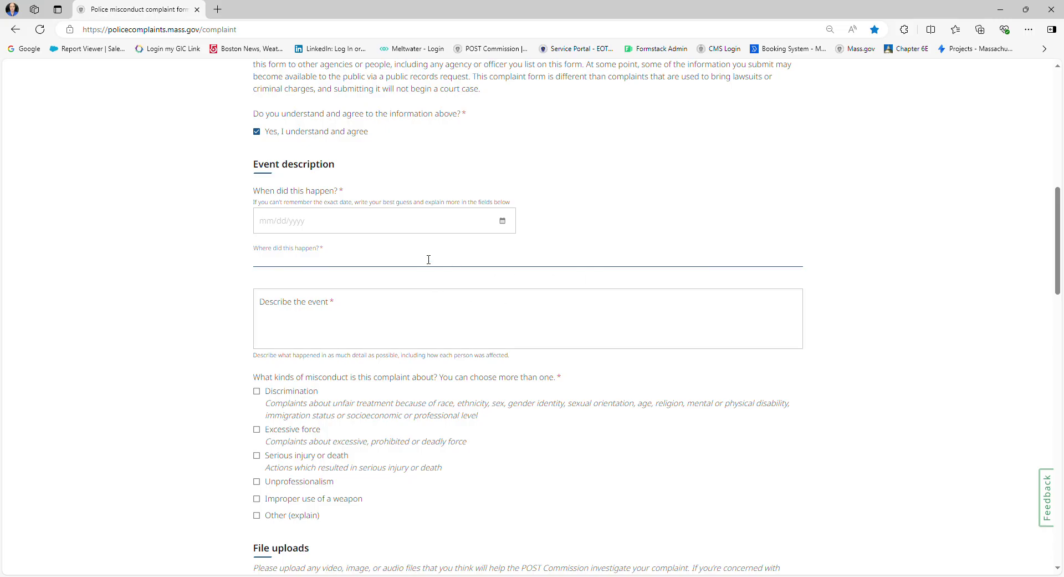
pyautogui.click(445, 310)
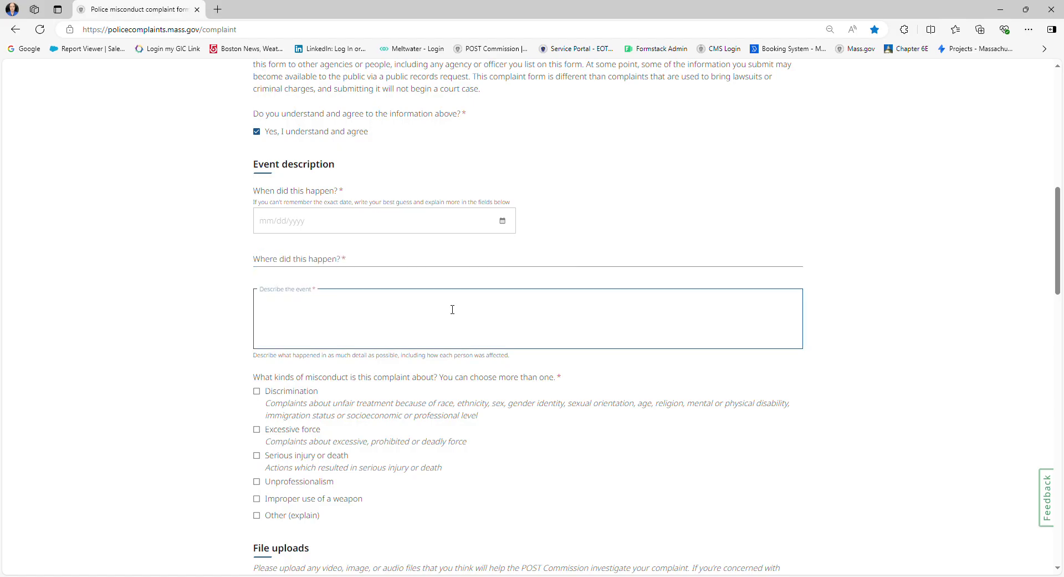
# Select Other (explain) as the kind of misconduct and activate its explanation field
pyautogui.scroll(-2, 823, 328)
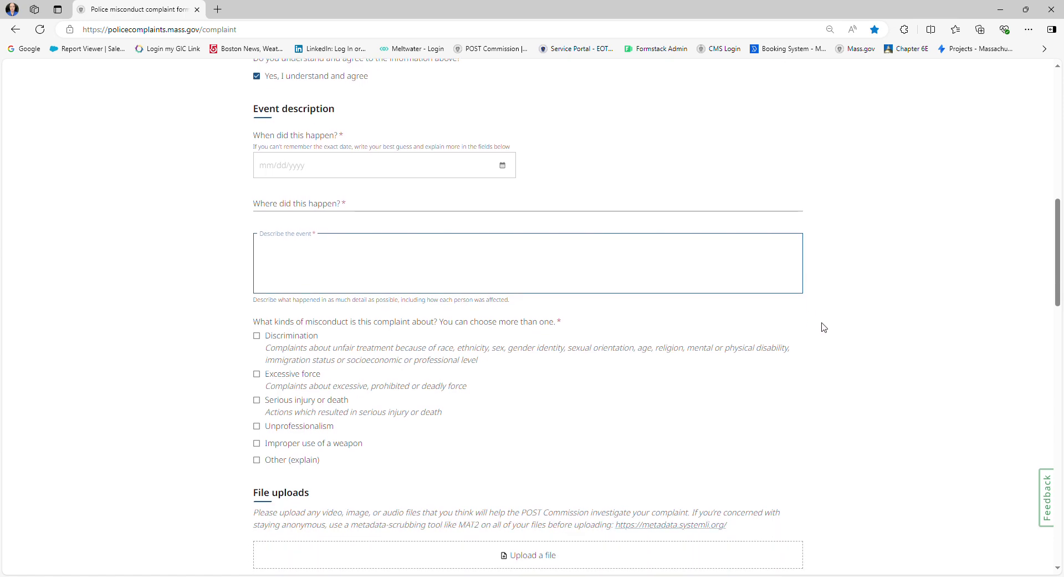
pyautogui.scroll(-1, 822, 328)
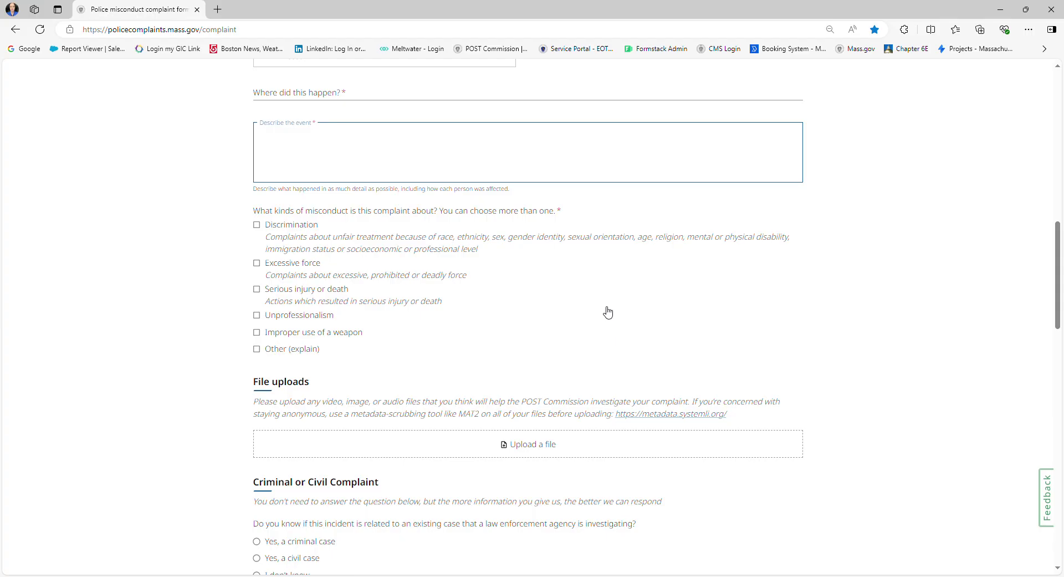
pyautogui.click(256, 349)
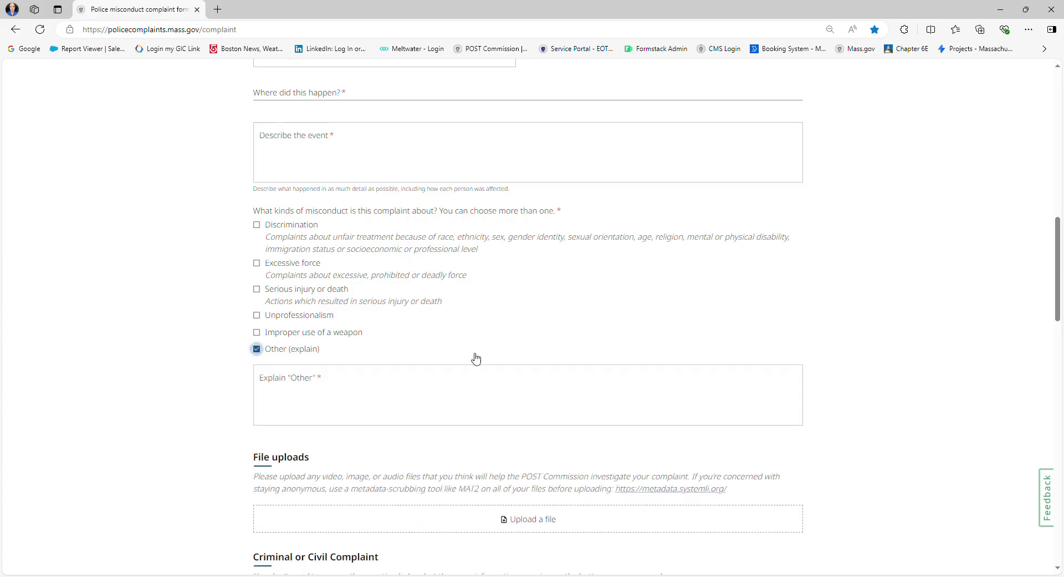
pyautogui.click(505, 405)
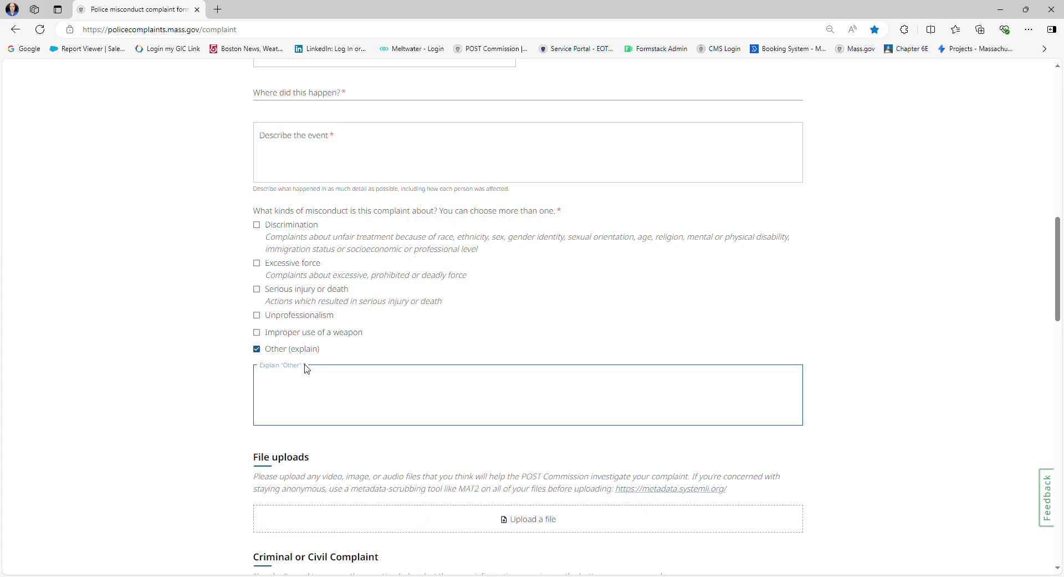
# Review the file upload and criminal or civil complaint sections, and inspect the officer agency choice for Officer #1
pyautogui.scroll(-4, 715, 359)
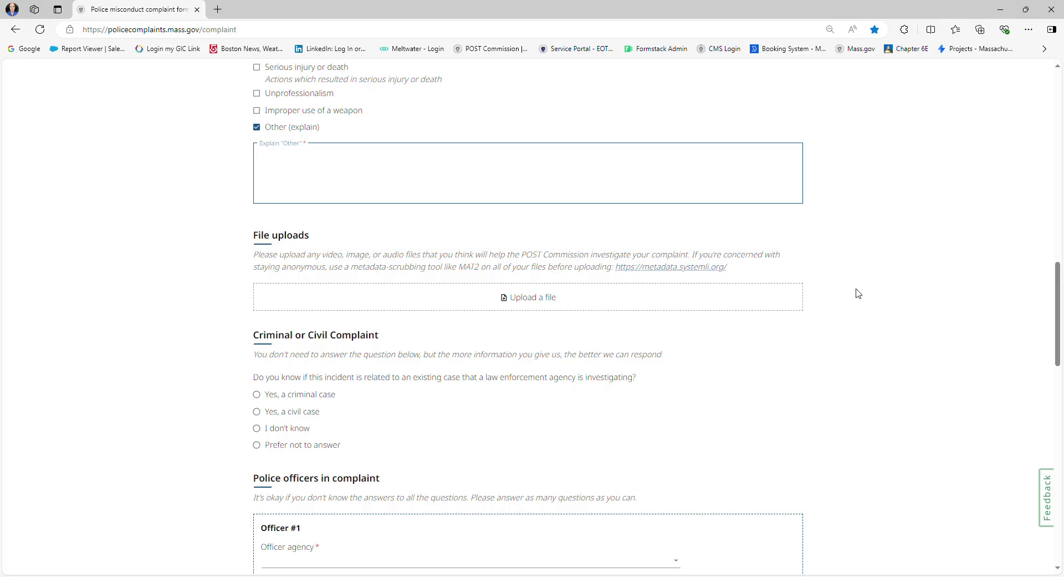
pyautogui.scroll(-2, 859, 294)
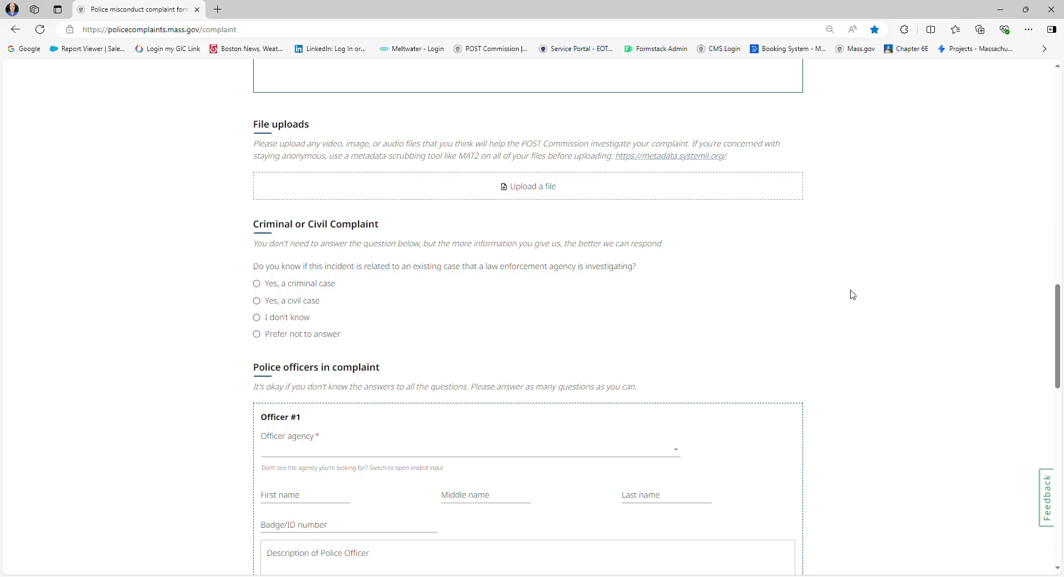
pyautogui.scroll(-1, 810, 287)
pyautogui.scroll(-2, 809, 285)
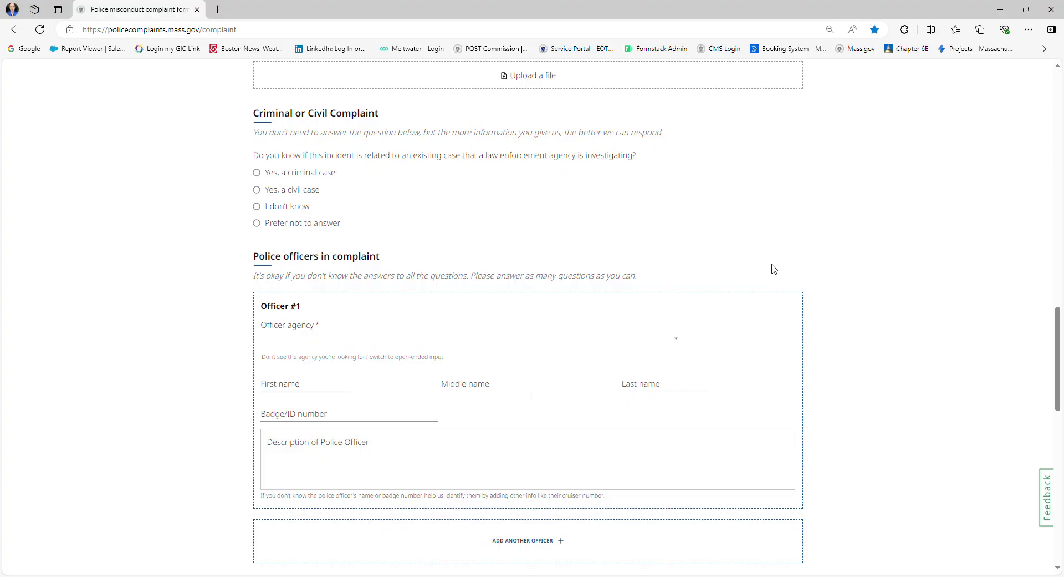
pyautogui.scroll(-1, 772, 268)
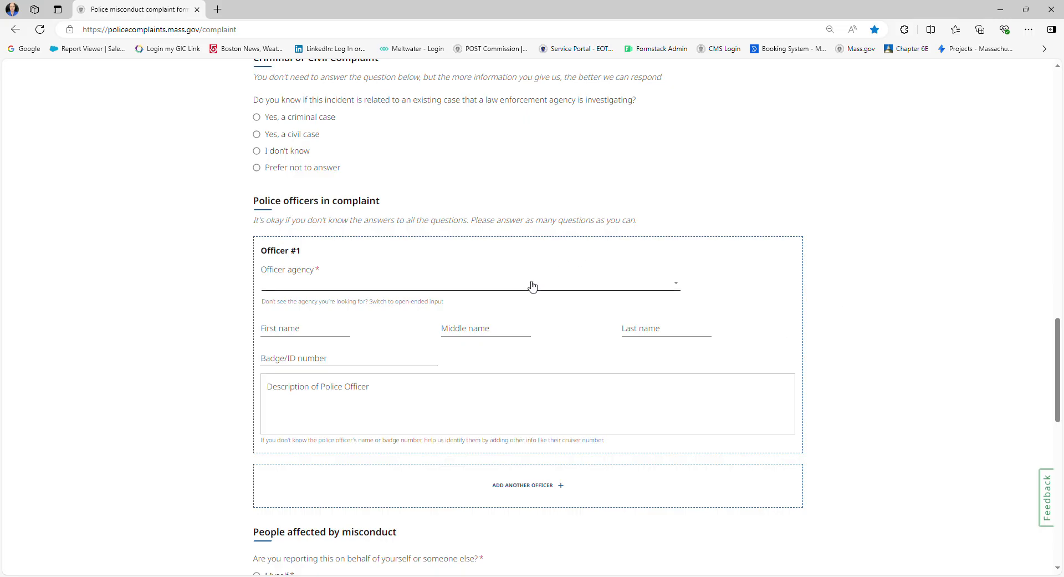
pyautogui.click(678, 285)
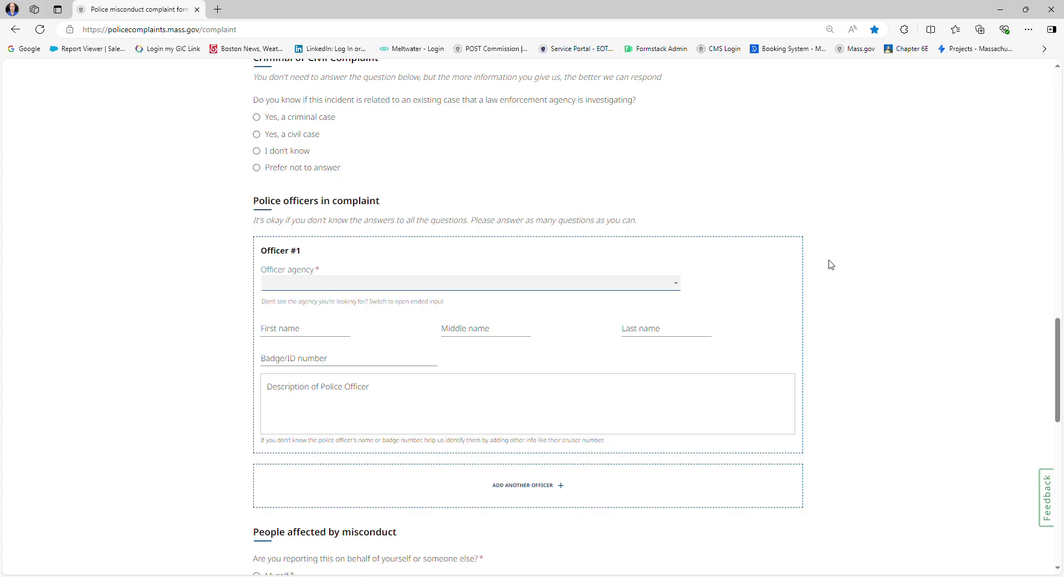
pyautogui.click(856, 262)
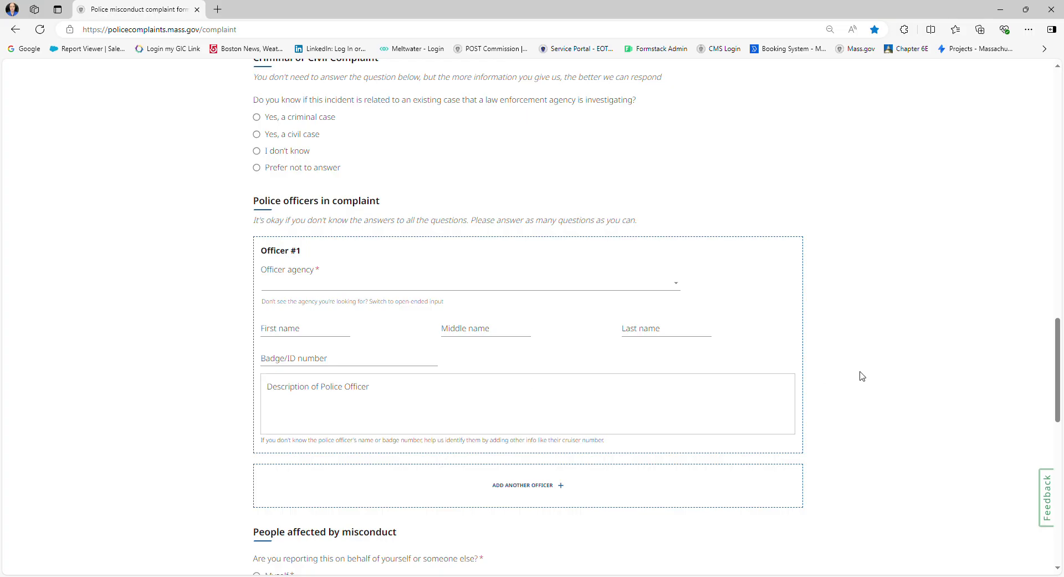
# Add a blank witness entry in the Witnesses section of the complaint form
pyautogui.scroll(-4, 861, 374)
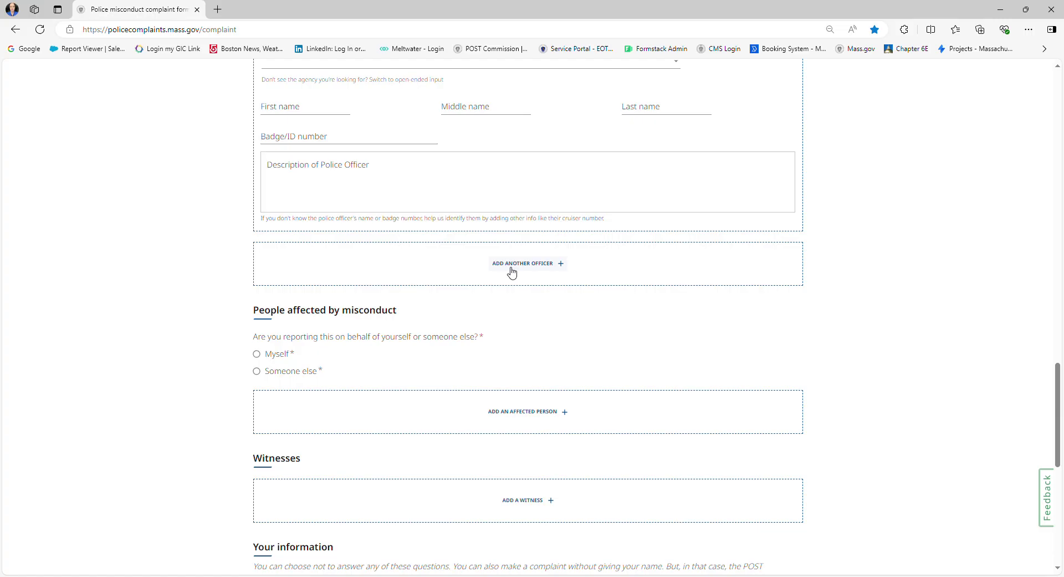
pyautogui.scroll(-1, 526, 330)
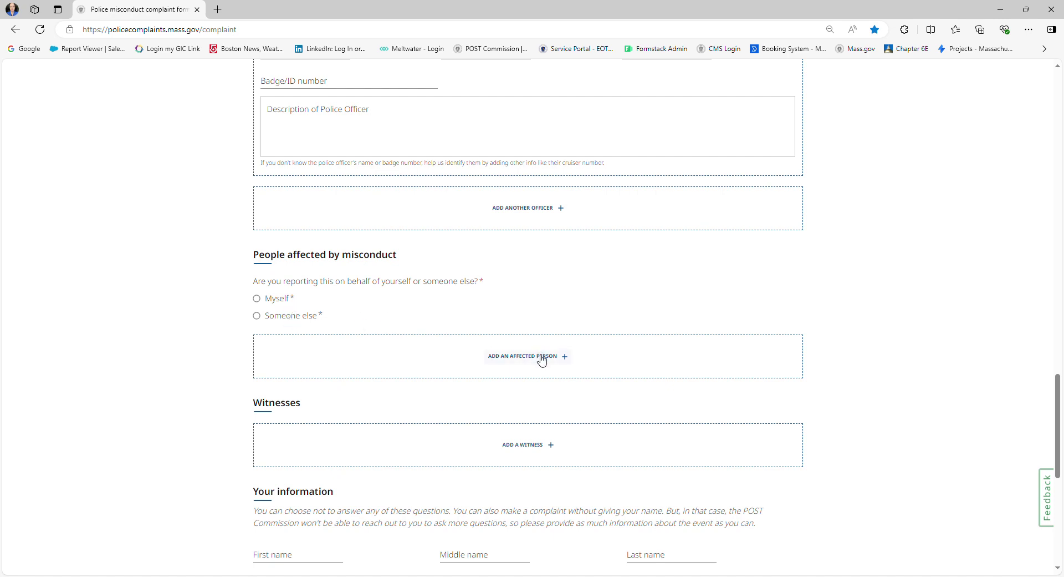
pyautogui.scroll(-2, 542, 361)
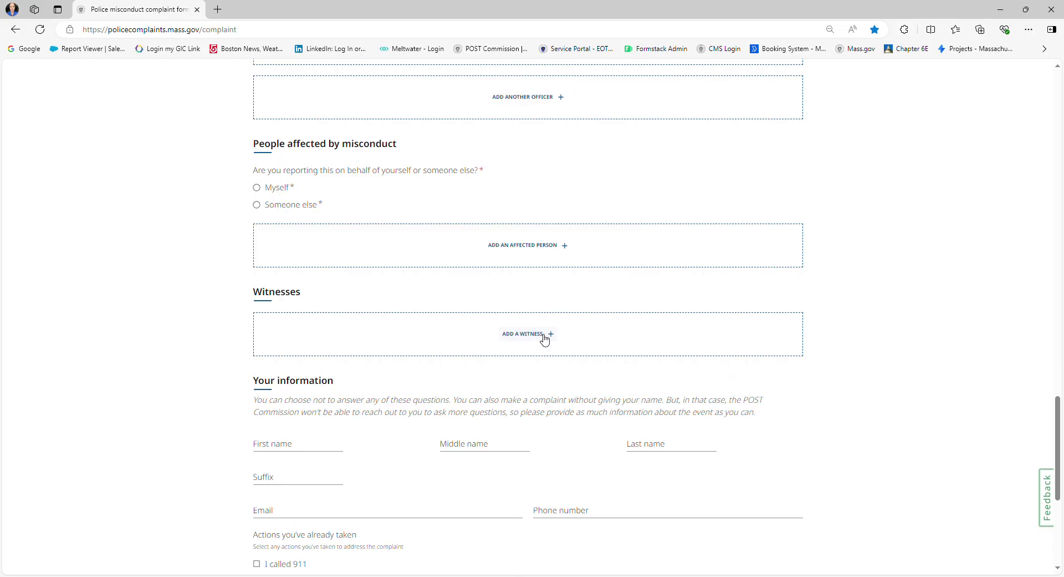
pyautogui.click(544, 334)
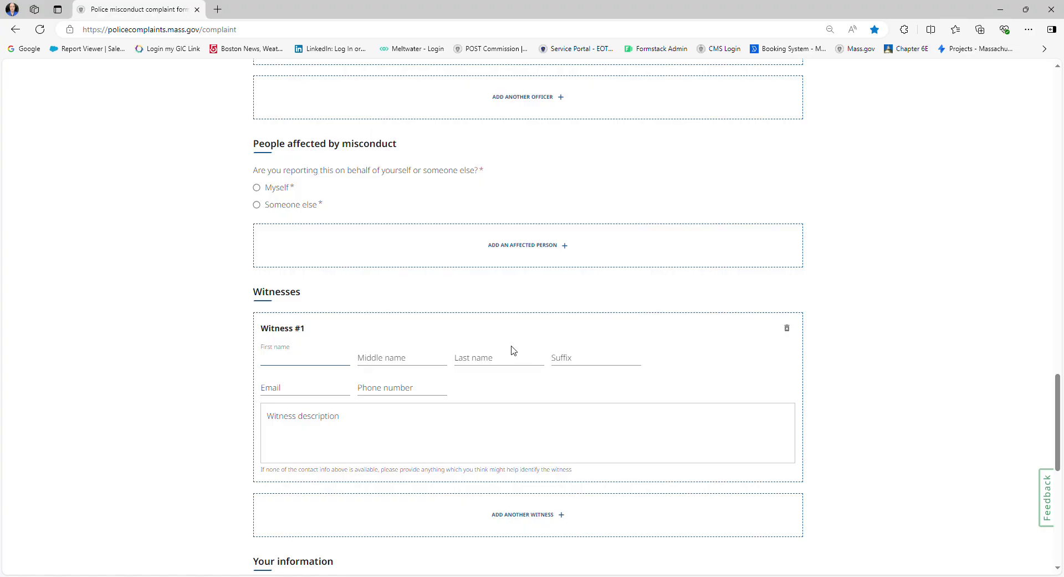
# Select Other (explain) among the actions already taken and activate its explanation field
pyautogui.scroll(-1, 721, 328)
pyautogui.scroll(-1, 610, 332)
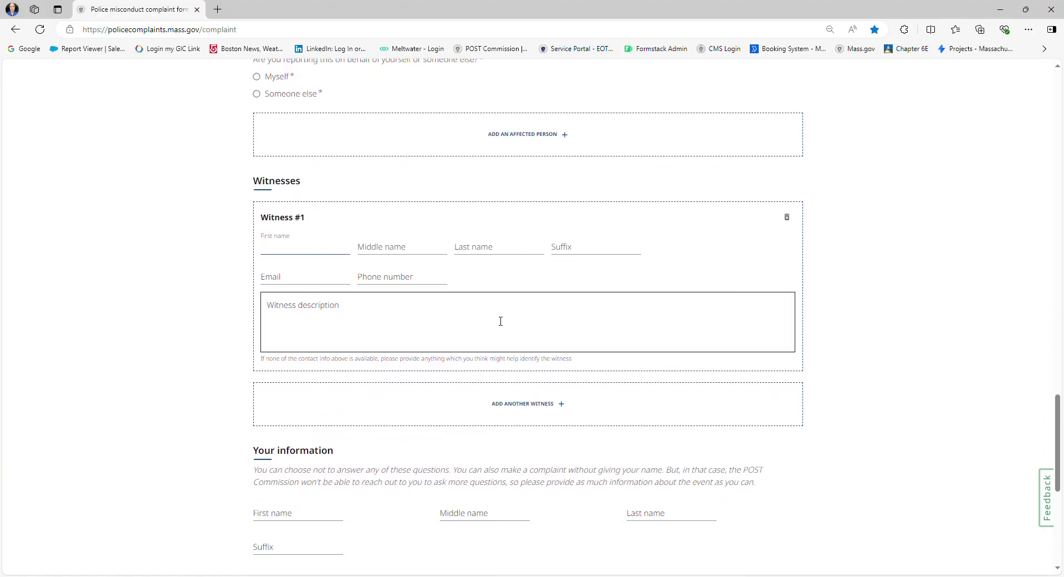
pyautogui.scroll(-2, 810, 263)
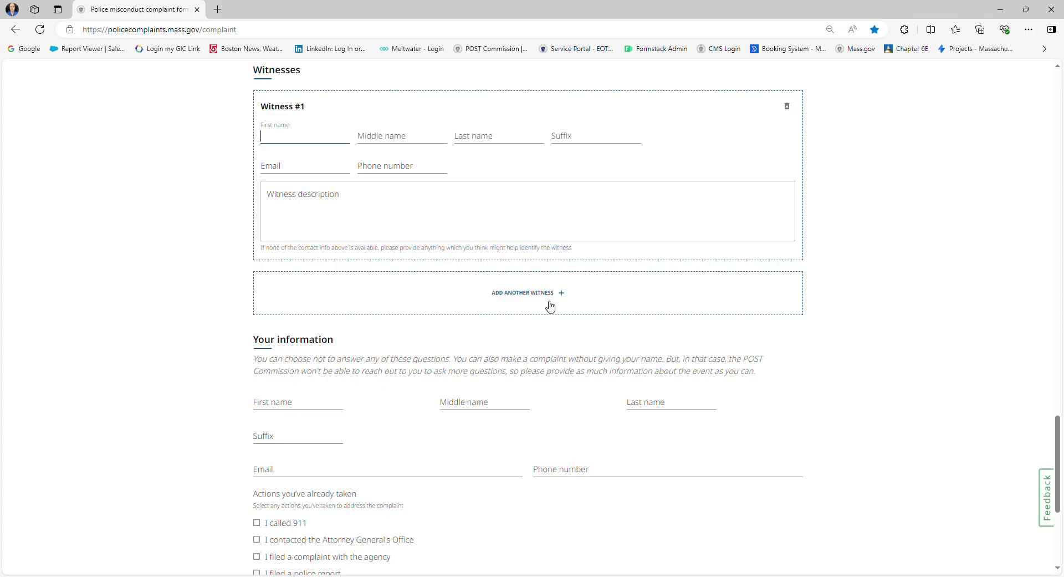
pyautogui.scroll(-2, 675, 308)
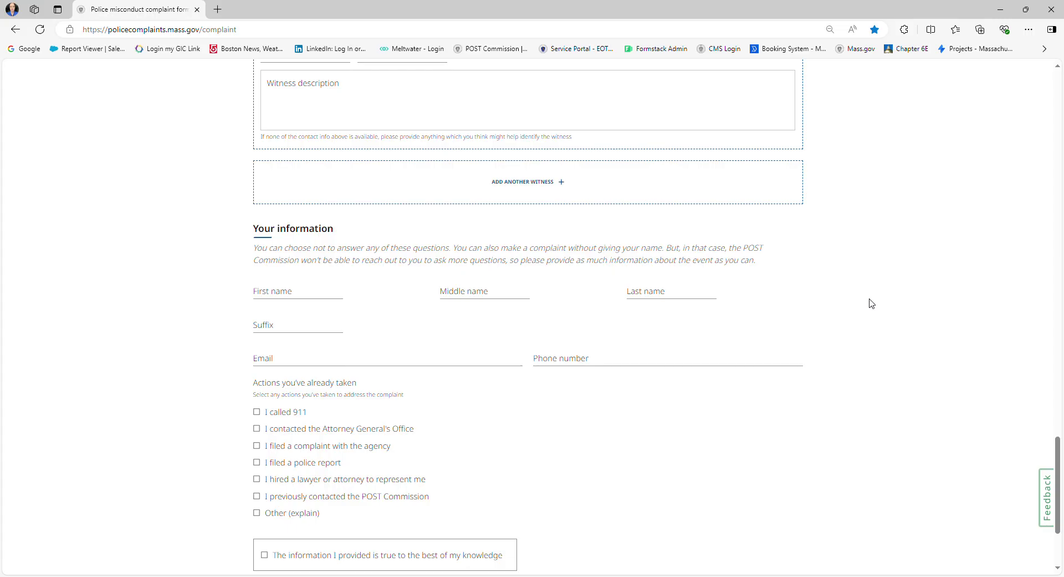
pyautogui.scroll(-1, 872, 303)
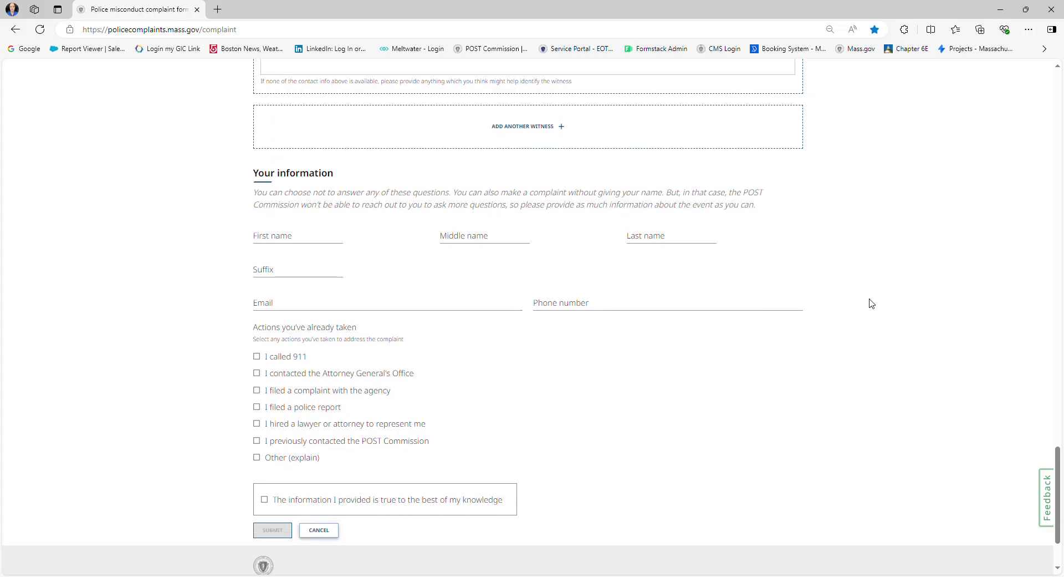
pyautogui.scroll(-2, 872, 303)
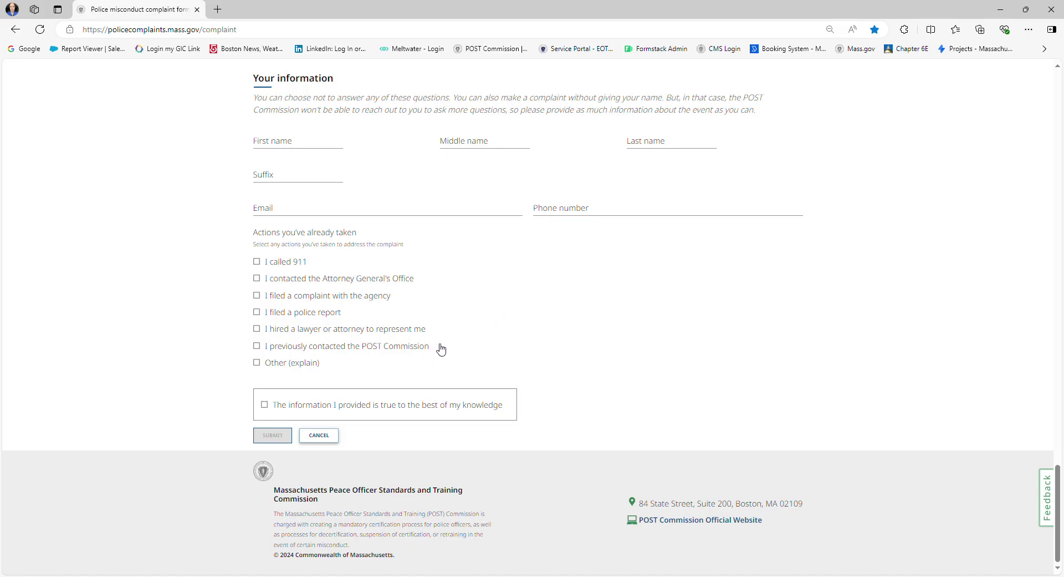
pyautogui.click(258, 363)
pyautogui.click(430, 398)
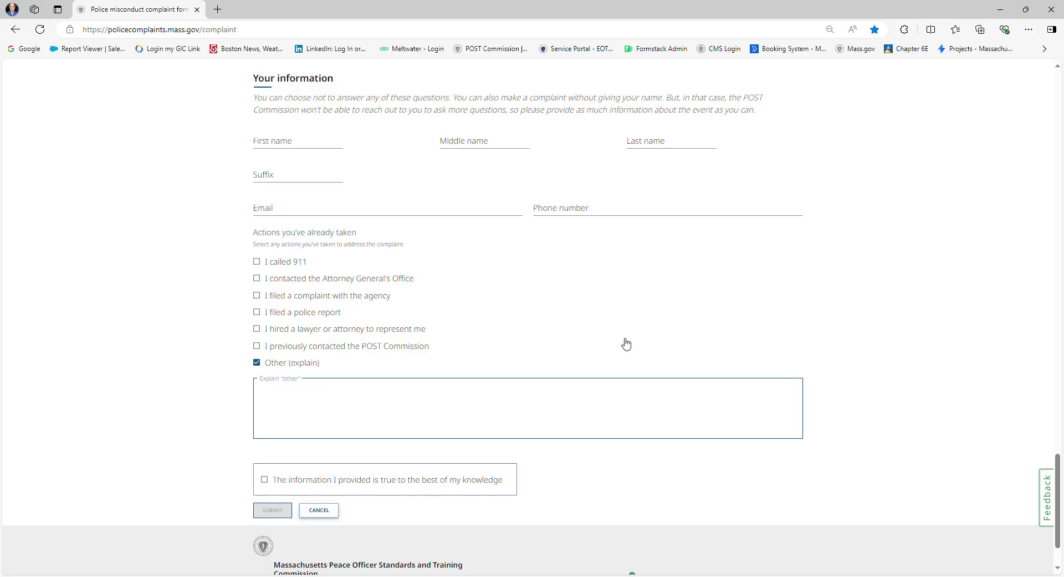
# Certify that the information provided is true to the best of the complainant's knowledge and look back over the form
pyautogui.scroll(-1, 740, 292)
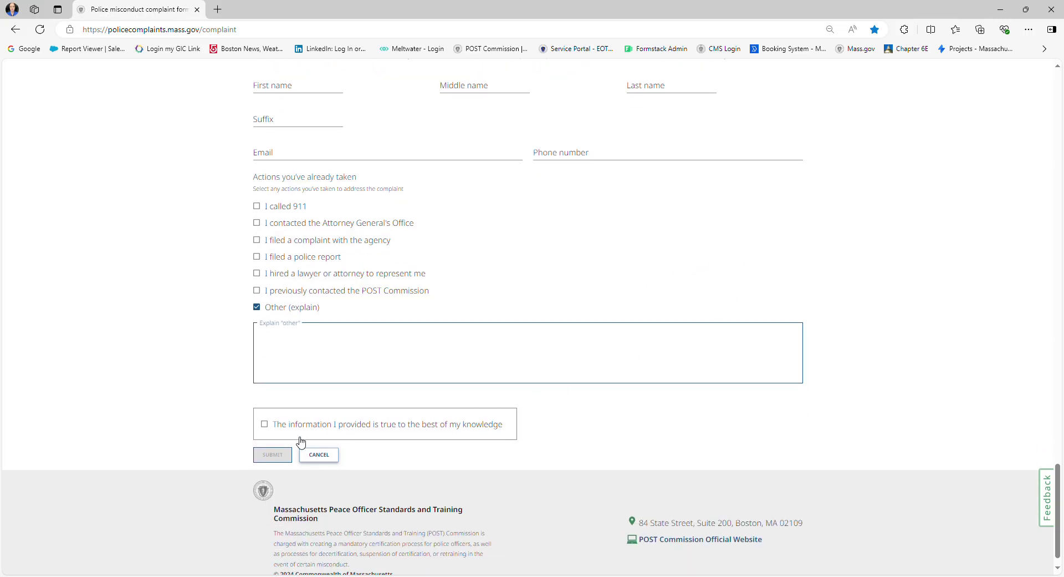
pyautogui.click(265, 424)
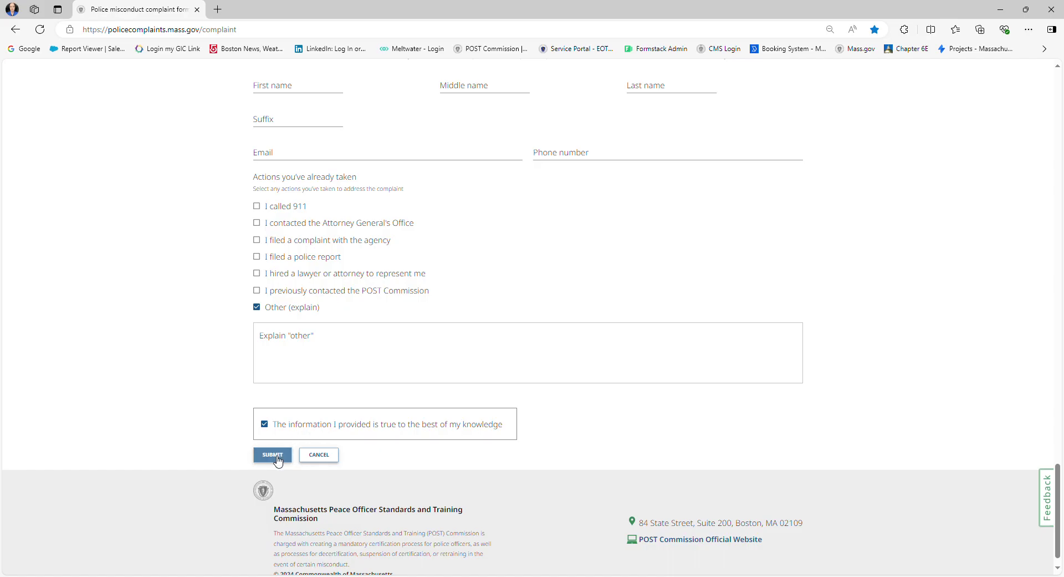
pyautogui.scroll(7, 528, 280)
pyautogui.scroll(-7, 528, 279)
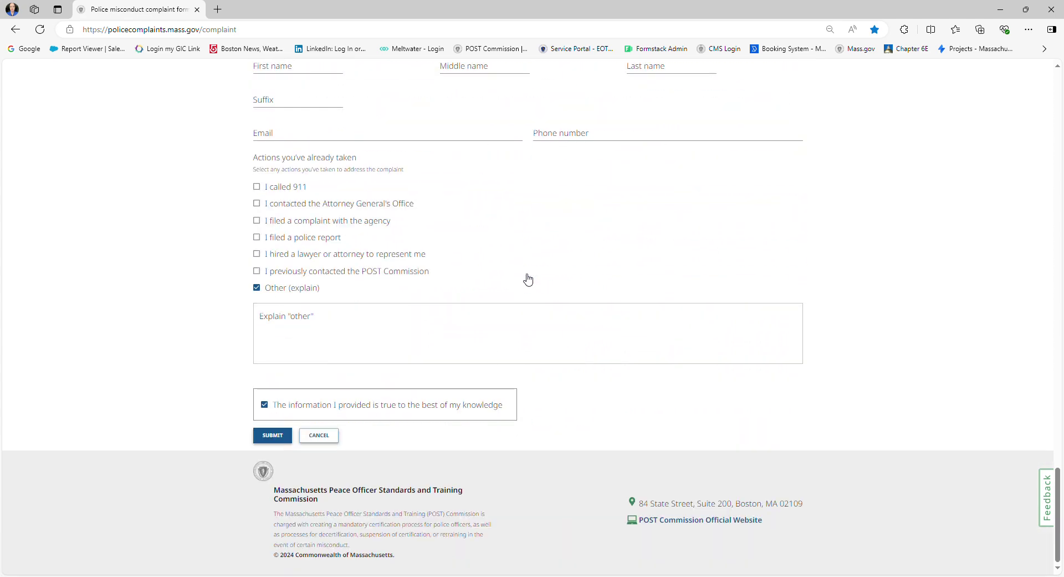